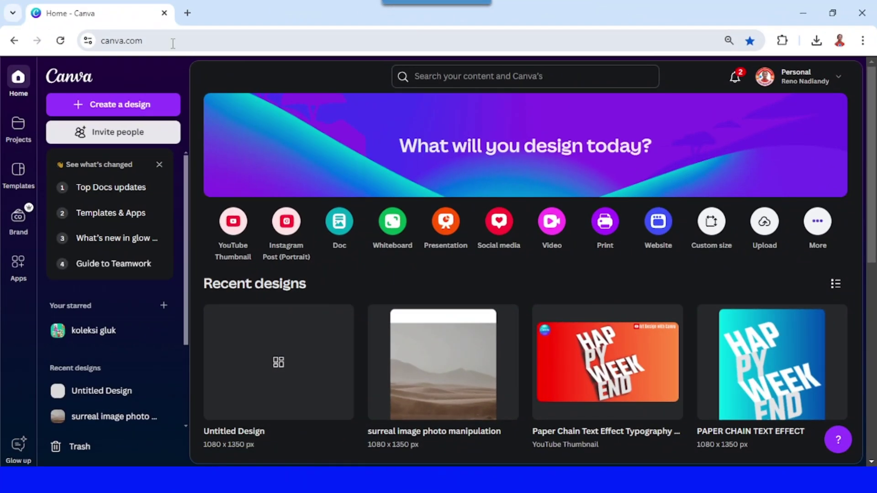
- Create a new blank 1080 × 1350 px design
left_click(132, 106)
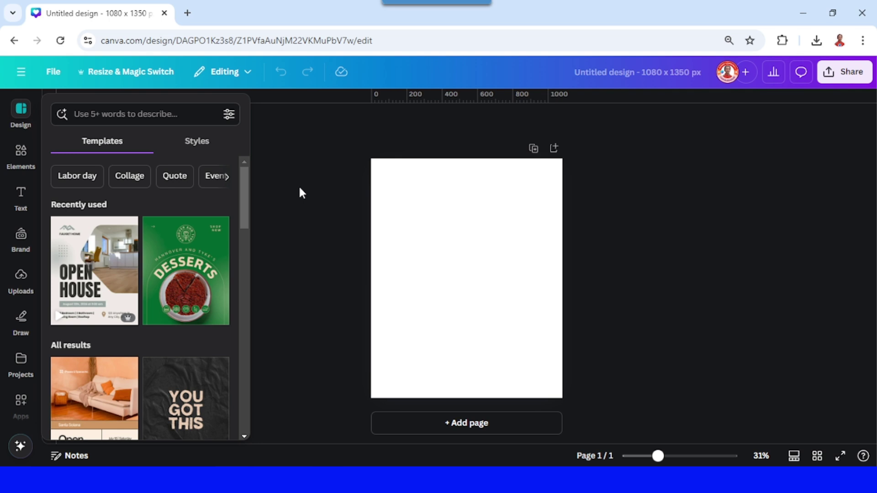
- Add the pink hoodie photo from Recently used elements, shrink it and centre it on the page
left_click(25, 157)
left_click(53, 169)
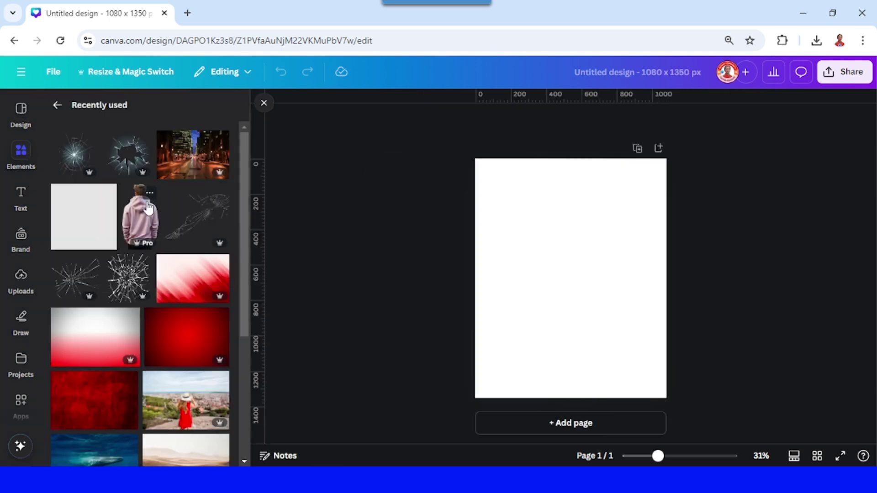
left_click(149, 195)
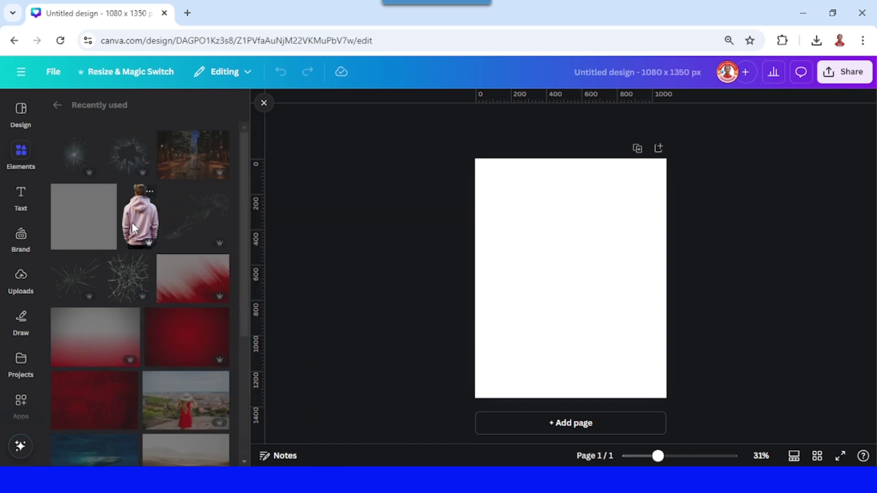
left_click(143, 227)
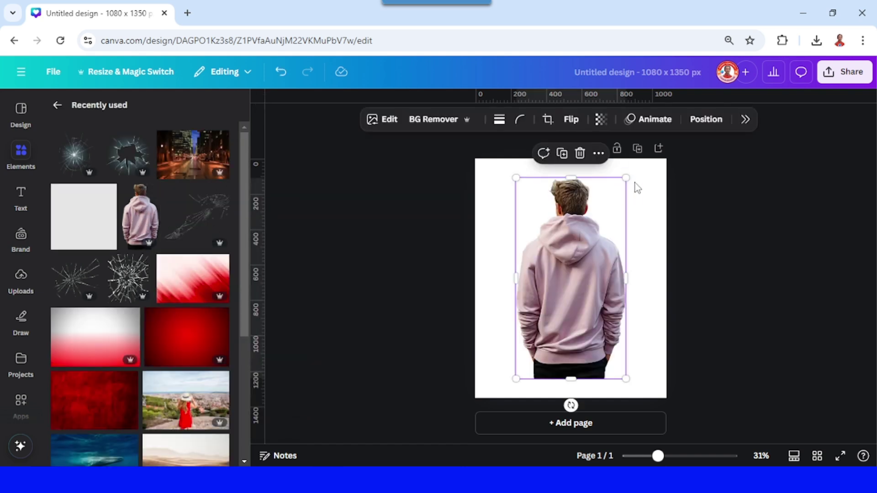
left_click_drag(627, 178, 614, 222)
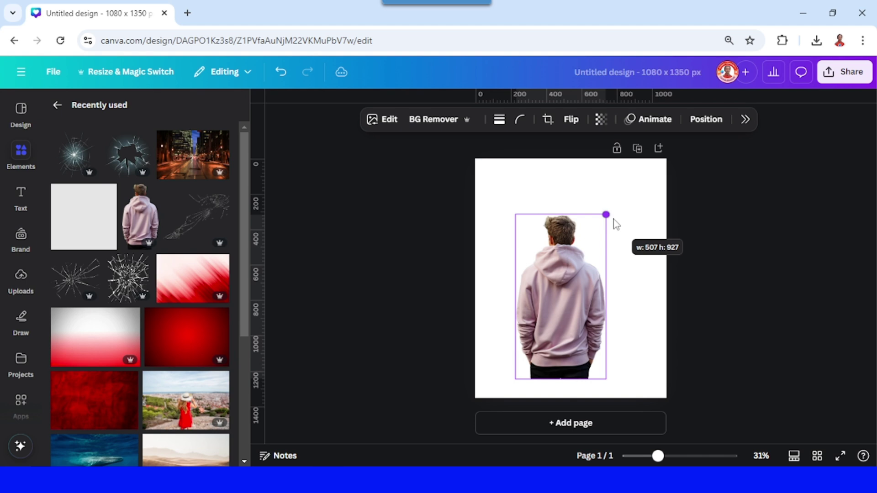
left_click_drag(570, 294, 581, 276)
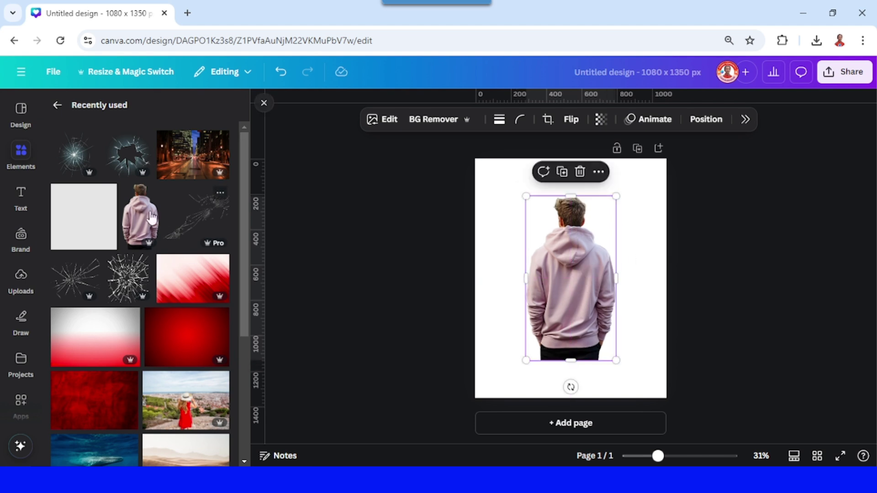
- Add a plain square shape and colour it yellow
left_click(108, 194)
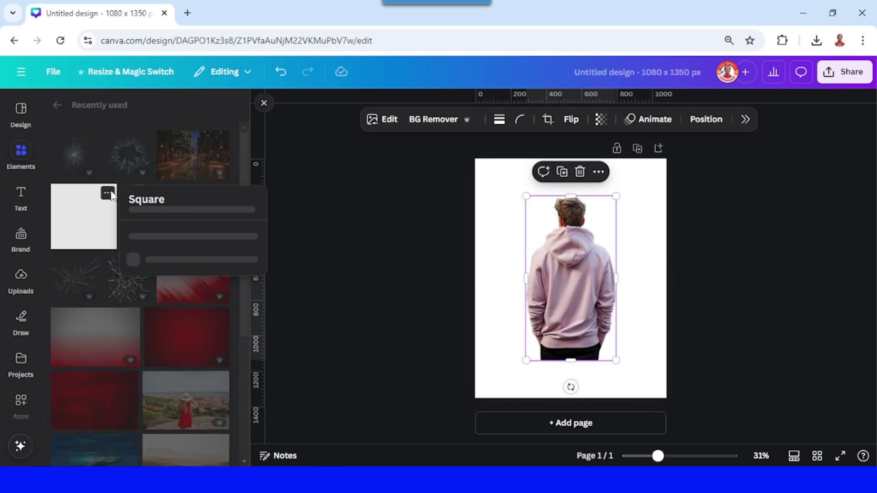
left_click(86, 226)
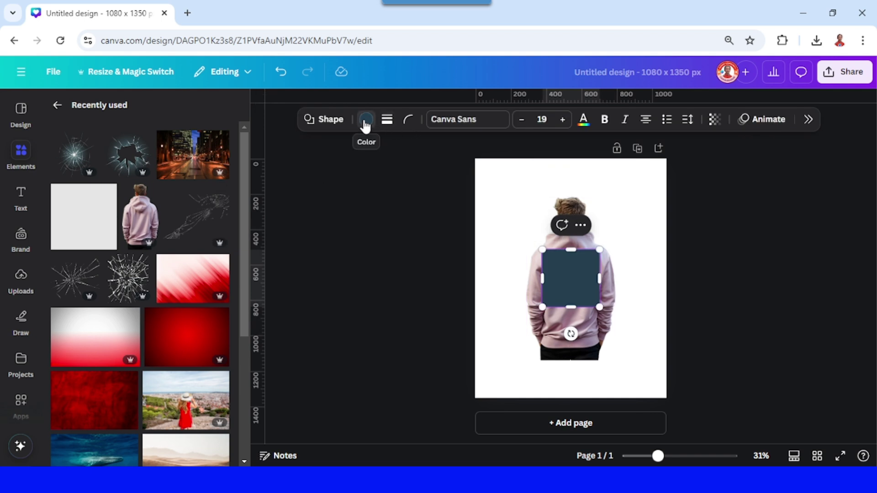
left_click(366, 119)
scroll(789, 338, "down", 3)
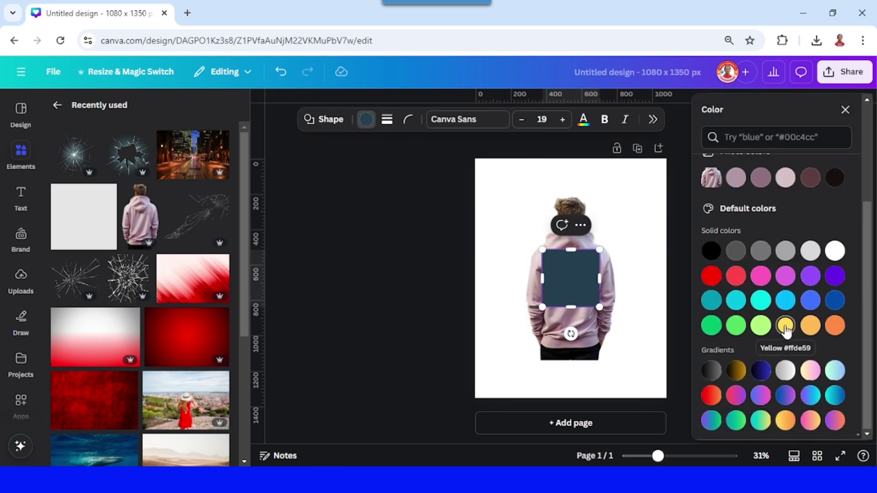
left_click(786, 328)
- Stretch the yellow square into a tall rectangle and send it behind the man
left_click_drag(570, 337, 572, 369)
left_click_drag(570, 250, 571, 192)
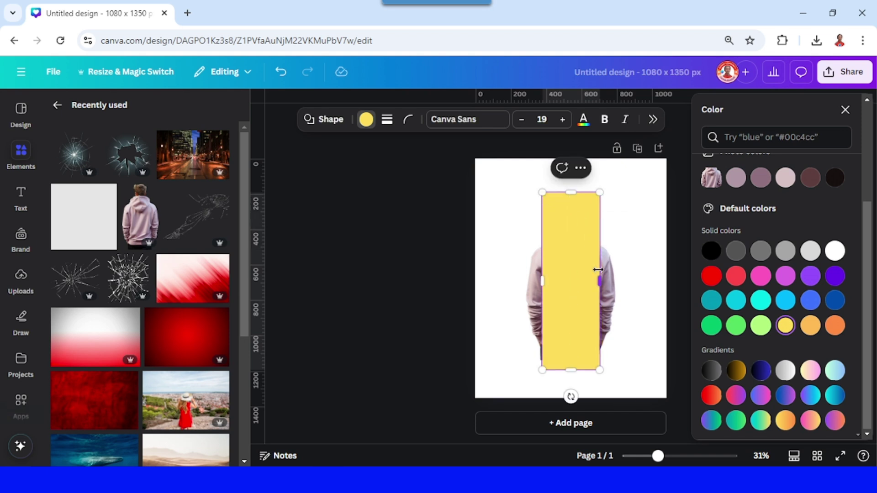
left_click_drag(600, 280, 620, 280)
left_click_drag(542, 280, 522, 281)
right_click(590, 243)
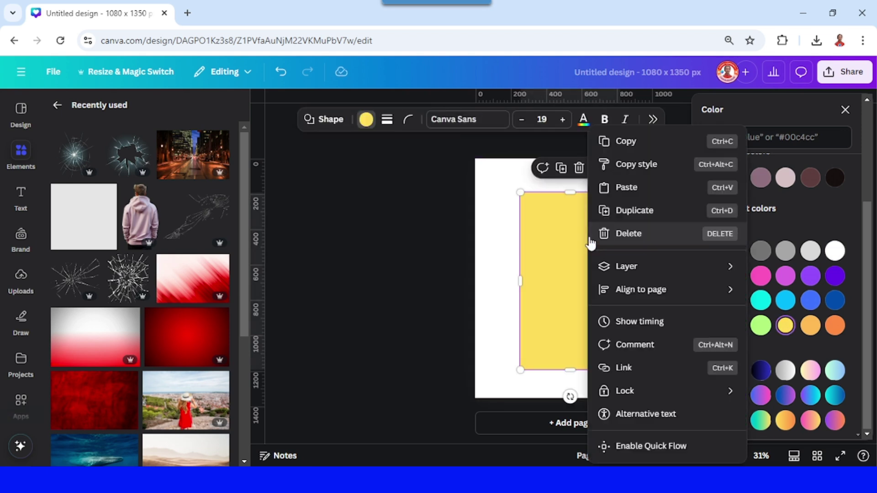
mouse_move(634, 268)
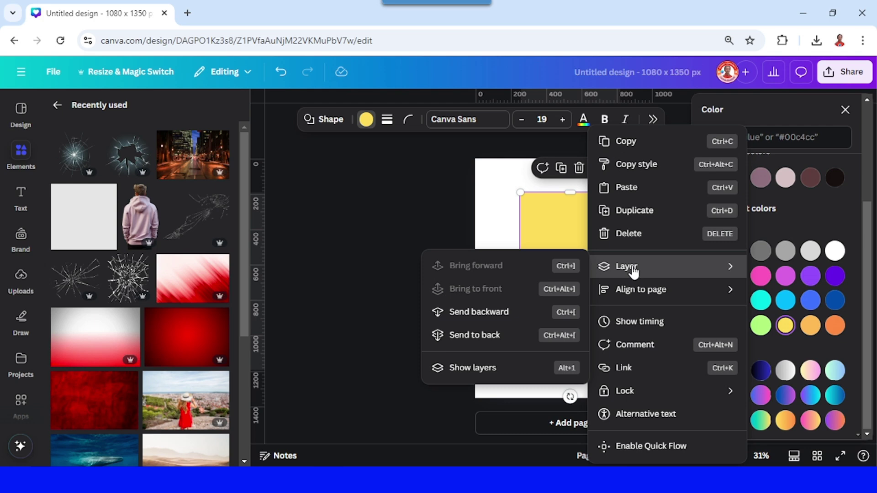
left_click(503, 334)
left_click(646, 230)
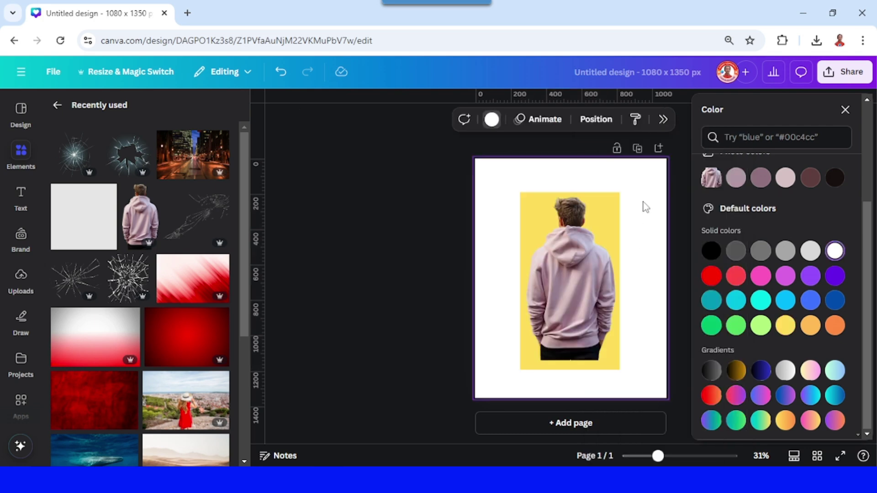
- Duplicate the page and apply a custom Duotone to the hoodie photo on Page 2
left_click(638, 148)
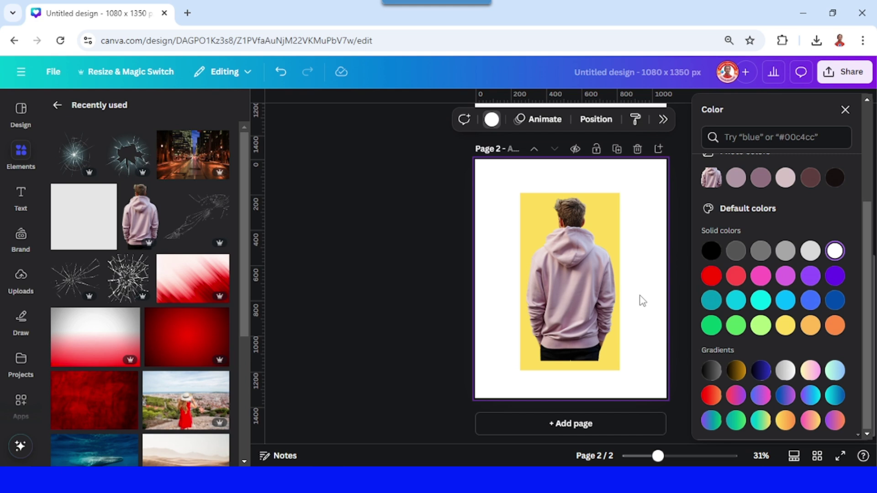
left_click(845, 110)
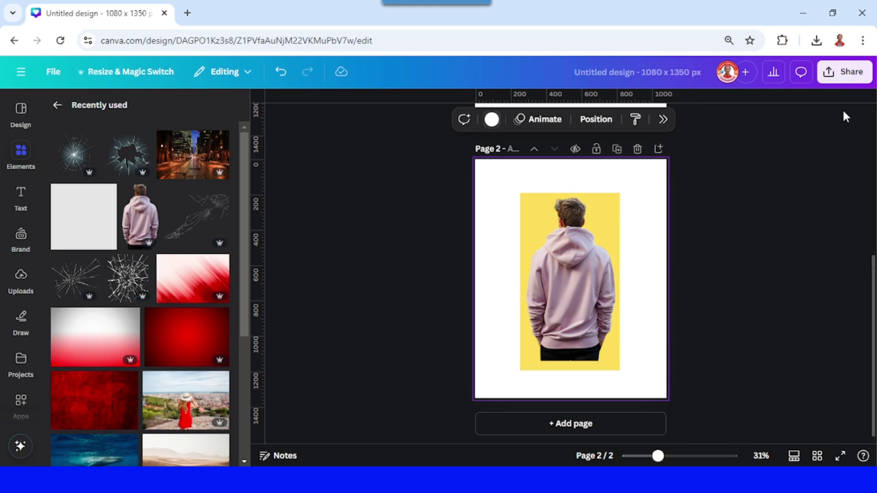
left_click(585, 265)
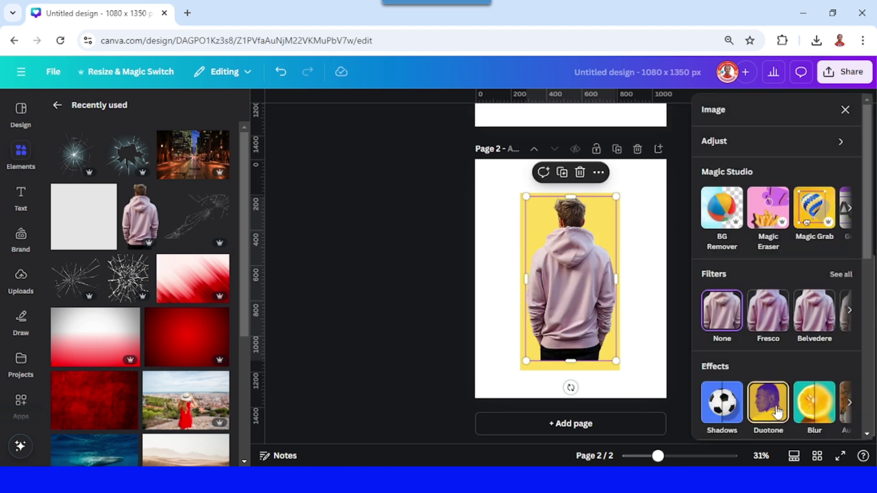
left_click(777, 411)
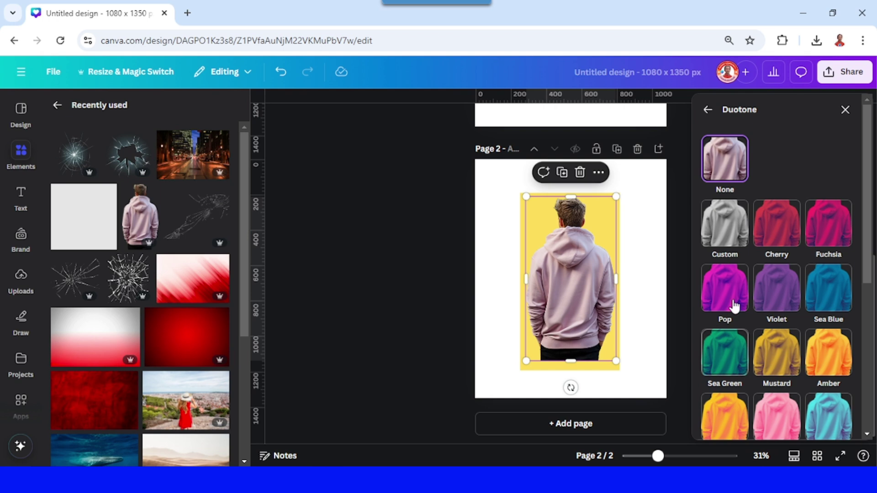
left_click(727, 227)
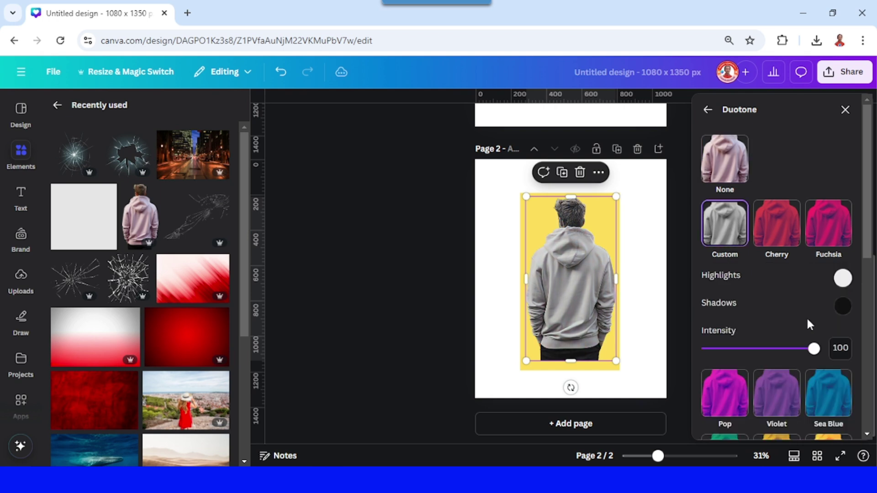
- Set the Duotone highlight and shadow colours both to white #FFFFFF
left_click(844, 279)
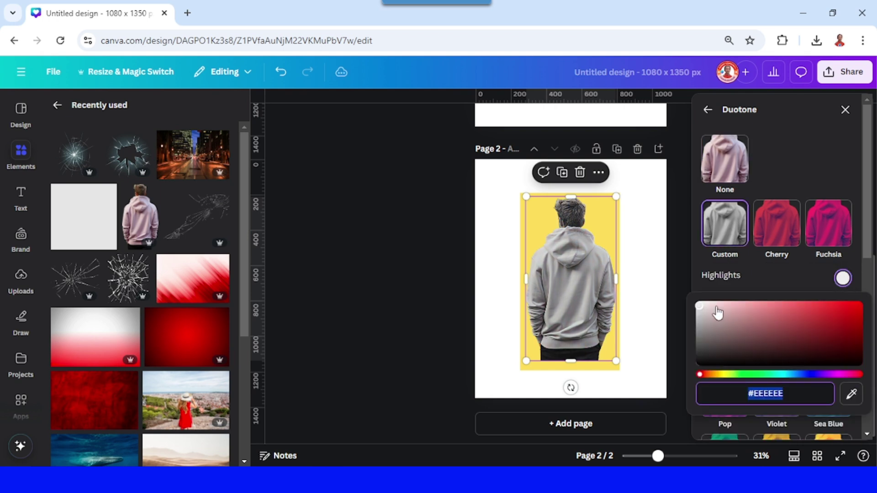
left_click_drag(699, 312, 694, 301)
left_click(779, 270)
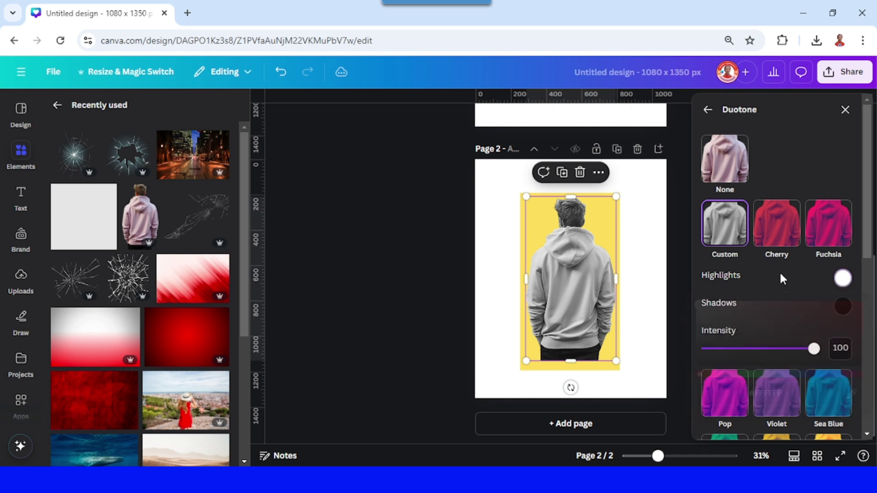
left_click(843, 306)
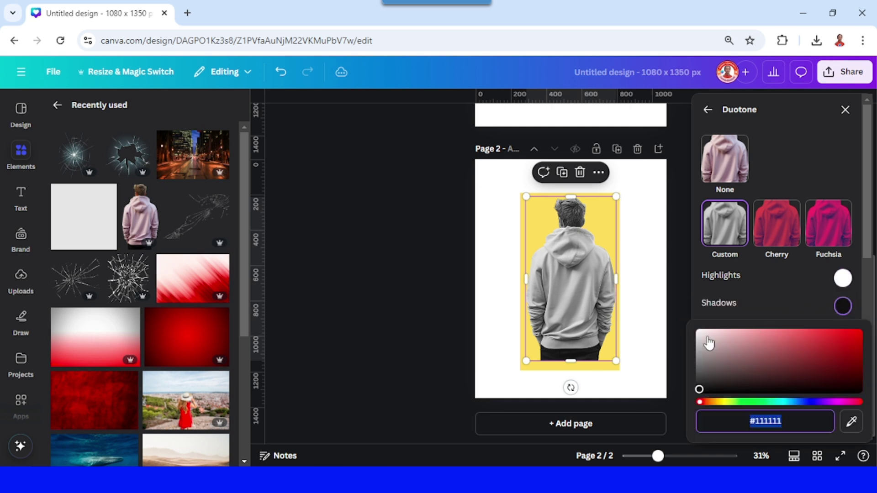
left_click_drag(709, 342, 679, 325)
left_click(772, 291)
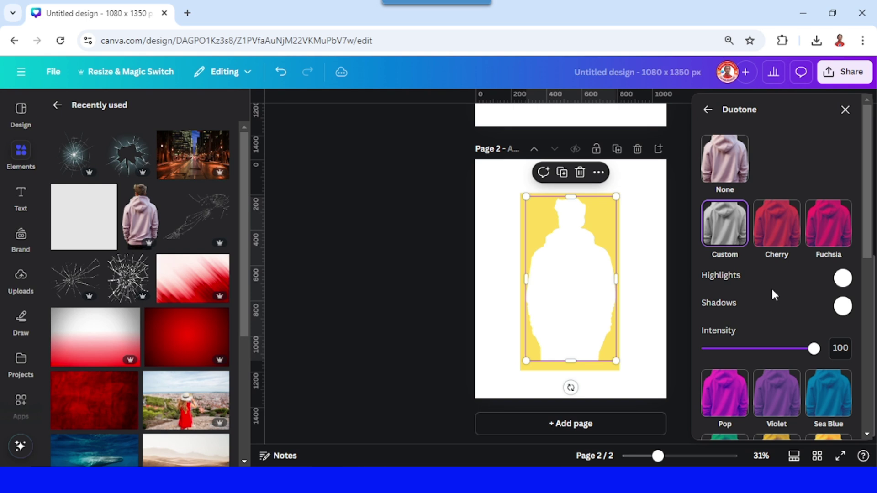
- Download only Page 2 as a PNG, then select its yellow frame and silhouette
left_click(856, 81)
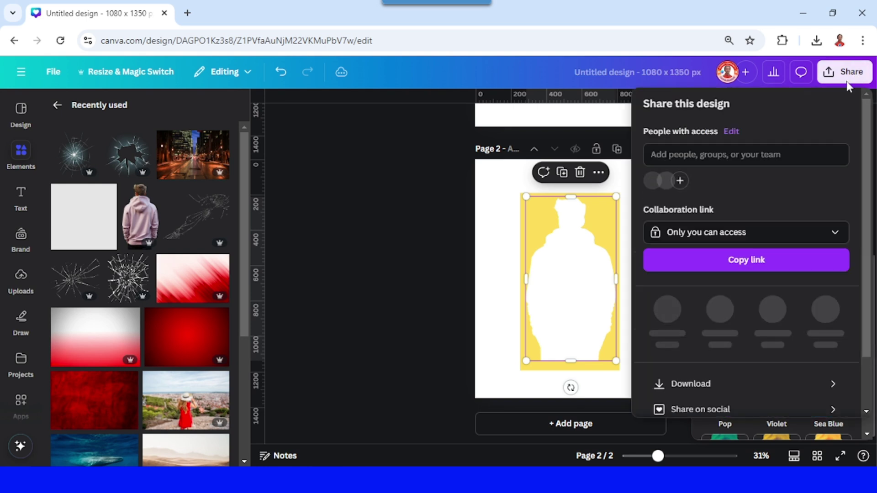
left_click(726, 377)
left_click(714, 230)
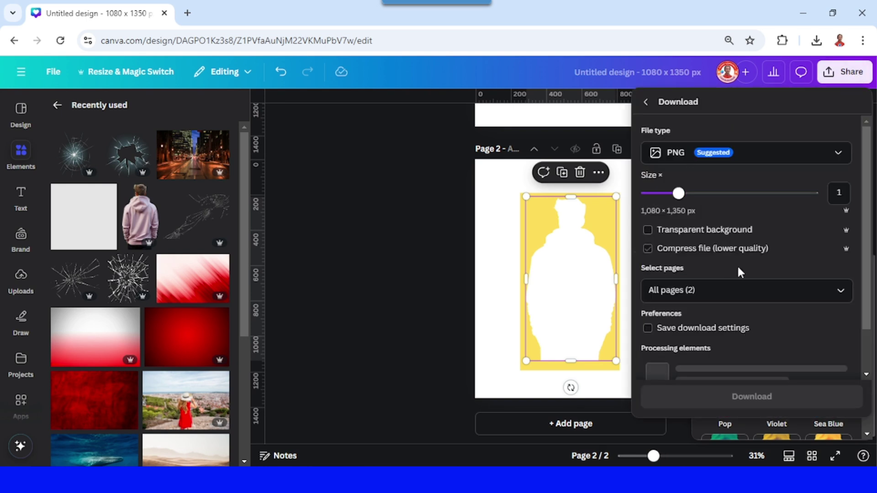
left_click(740, 292)
left_click(750, 366)
left_click(747, 429)
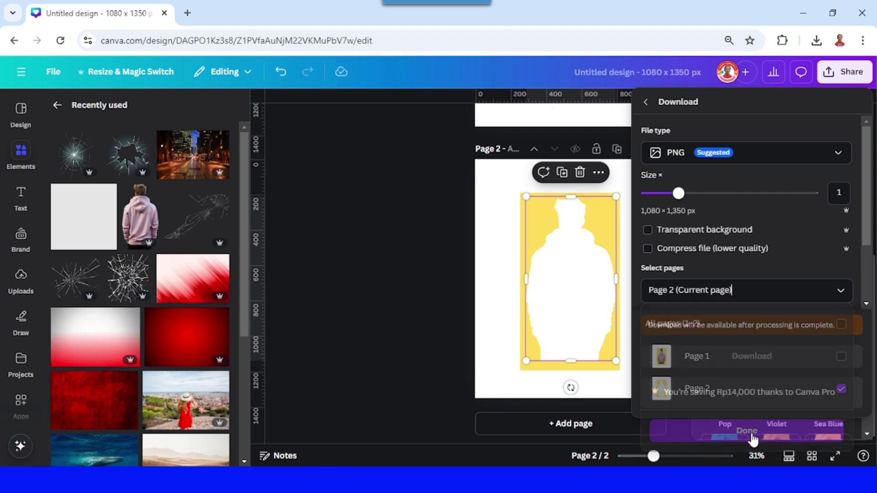
left_click(751, 357)
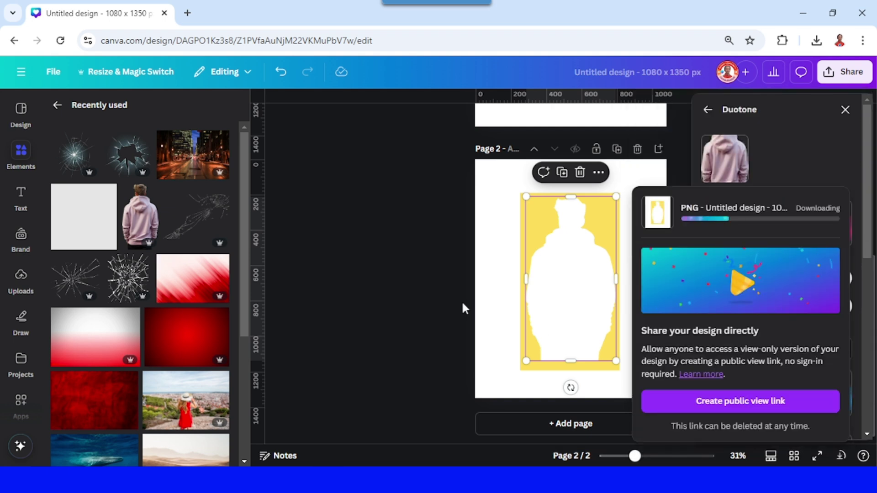
left_click(493, 278)
left_click_drag(481, 178, 703, 415)
- Clear Page 2, give it a teal background and paste in the downloaded silhouette PNG
left_click(587, 169)
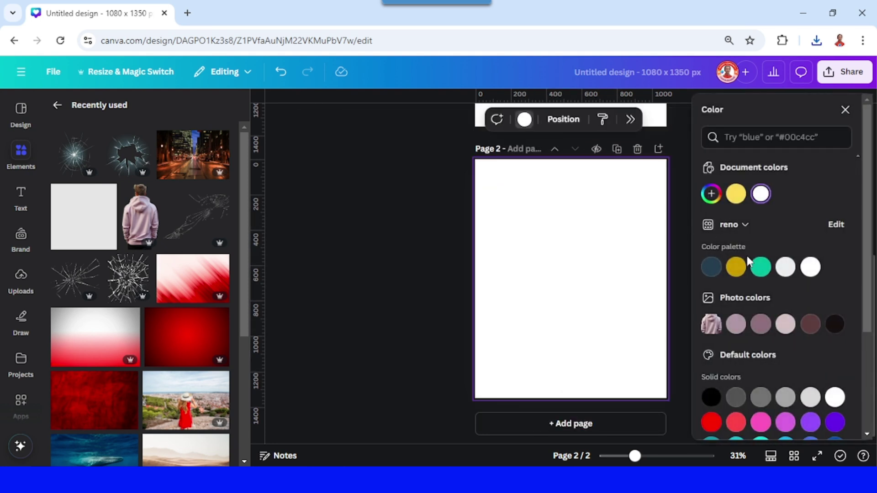
left_click(761, 267)
left_click(818, 43)
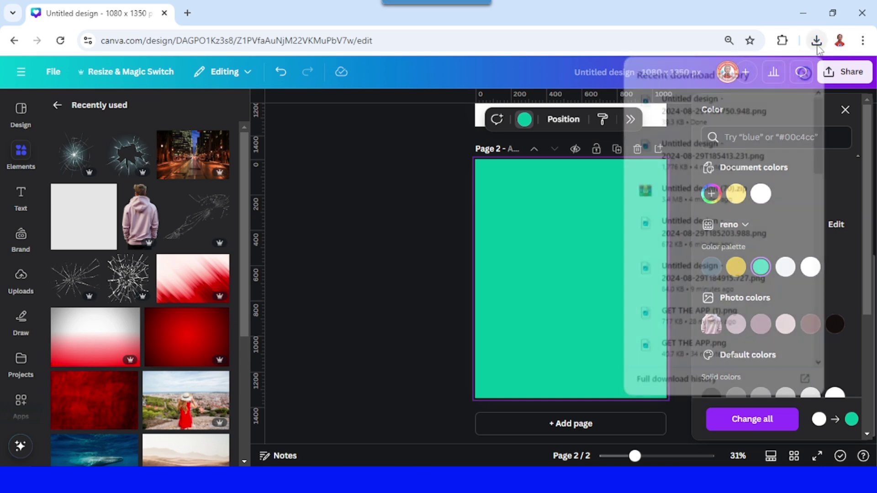
left_click(591, 270)
key("ctrl+v")
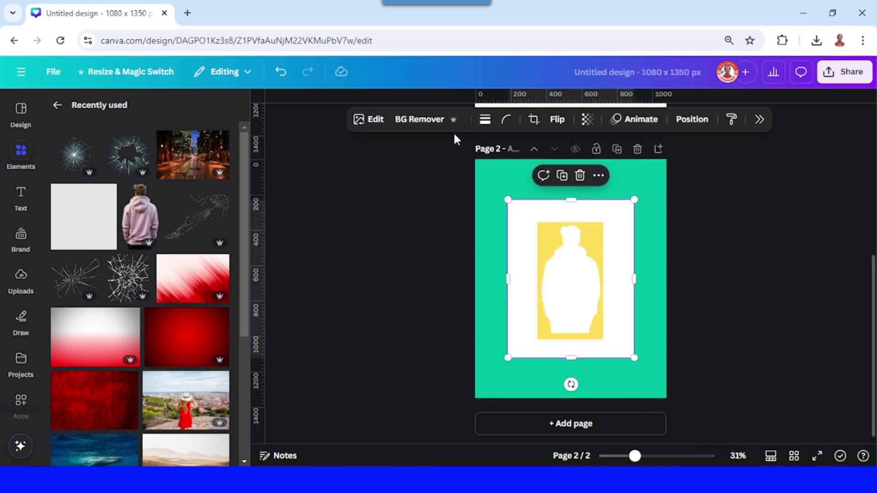
- Remove the image's background with BG Remover and stretch it to fill the page
left_click(426, 120)
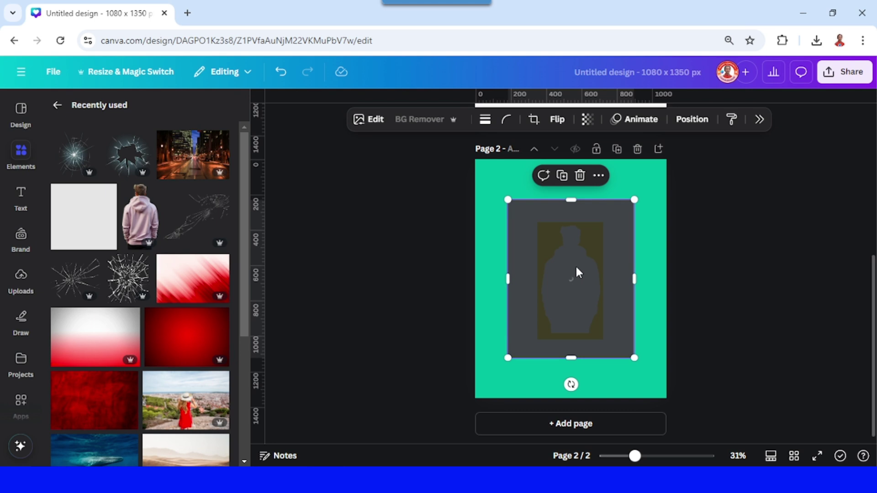
left_click_drag(507, 358, 475, 398)
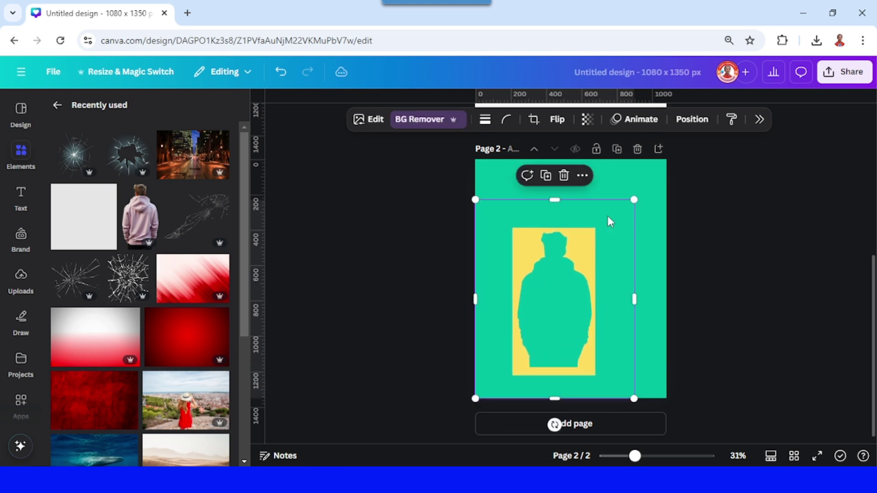
left_click_drag(644, 194, 667, 160)
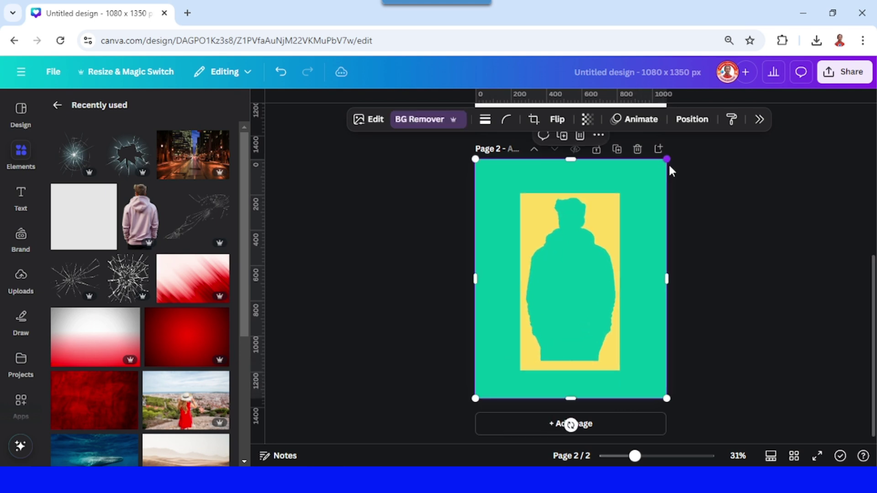
left_click_drag(587, 162, 587, 178)
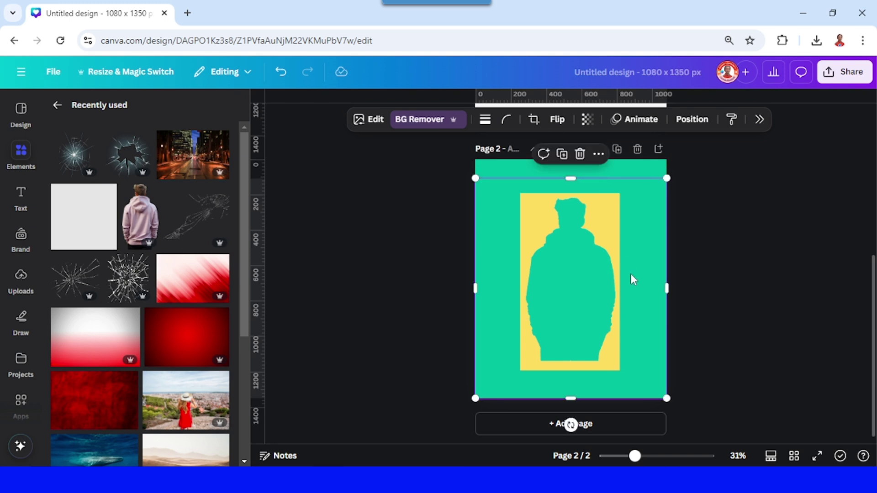
scroll(633, 279, "up", 5)
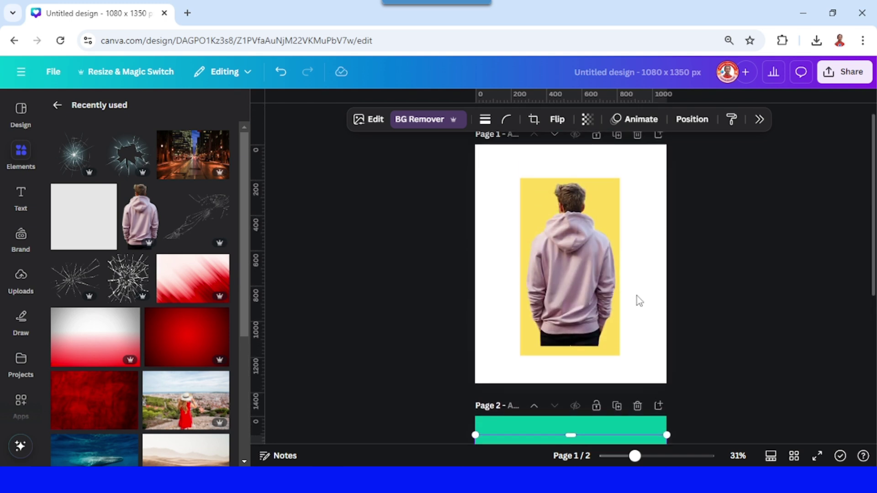
- Select the hoodie photo on Page 1 and open the Easy Reflections app
left_click(579, 278)
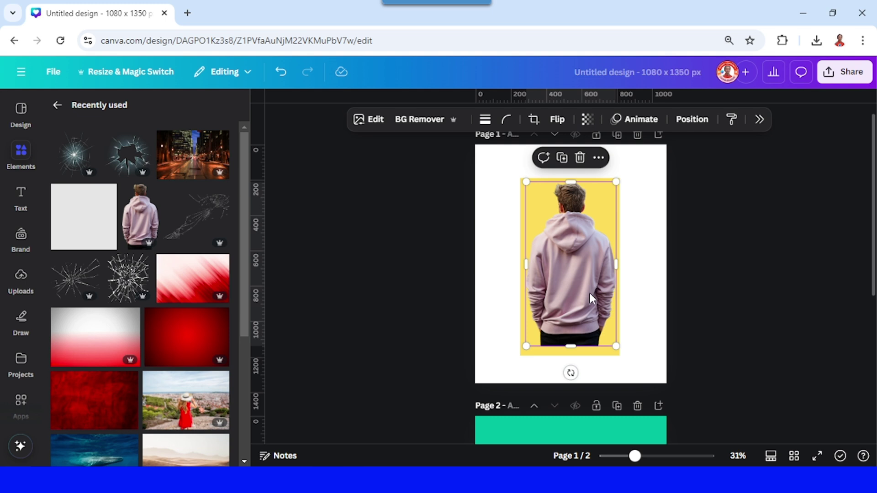
left_click(21, 402)
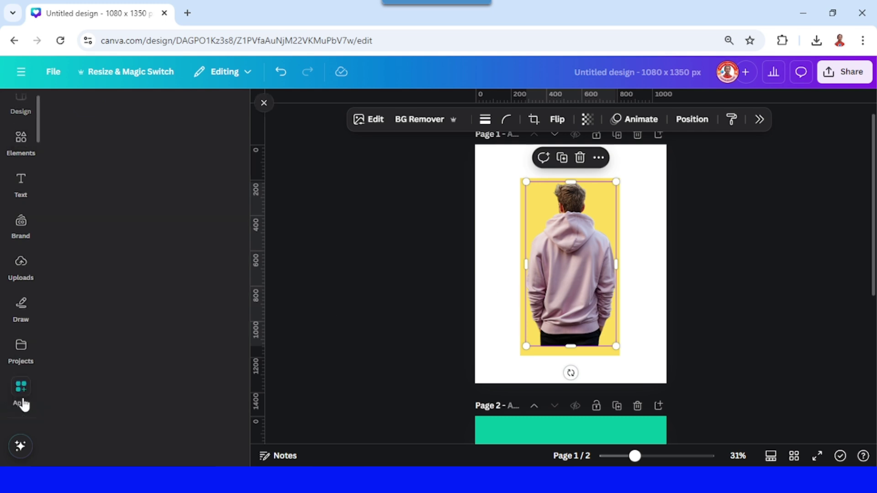
type("ref")
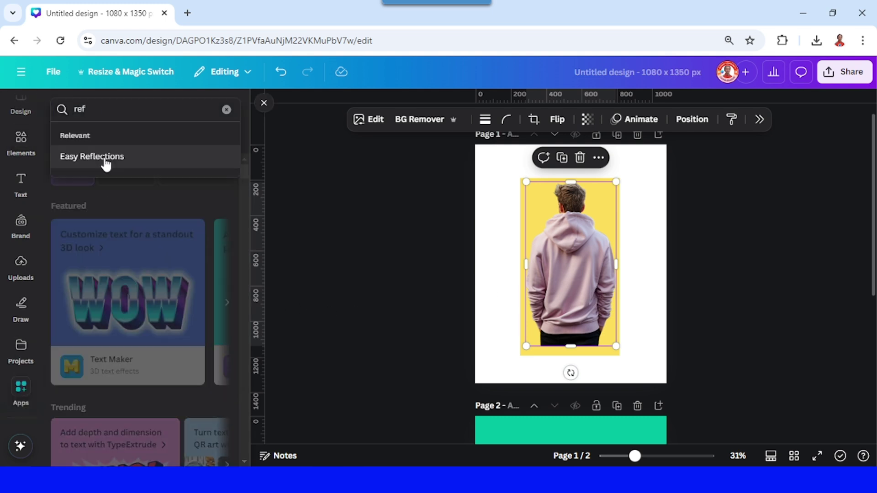
left_click(106, 157)
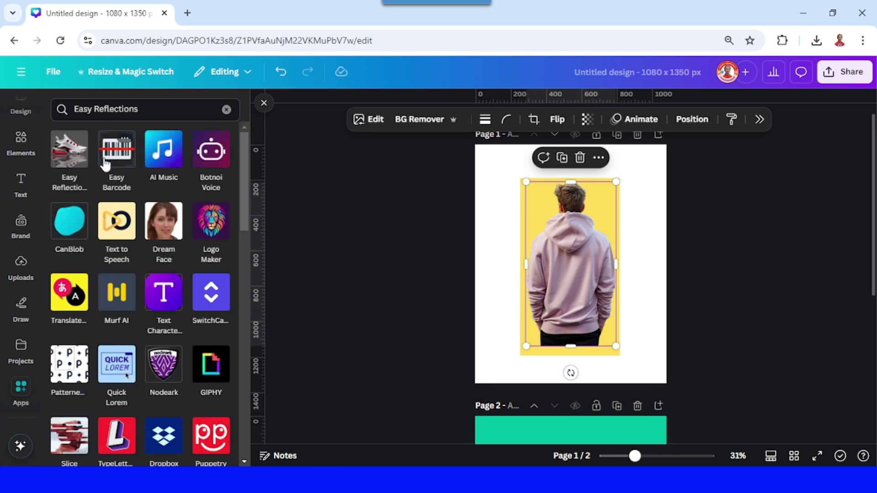
left_click(70, 154)
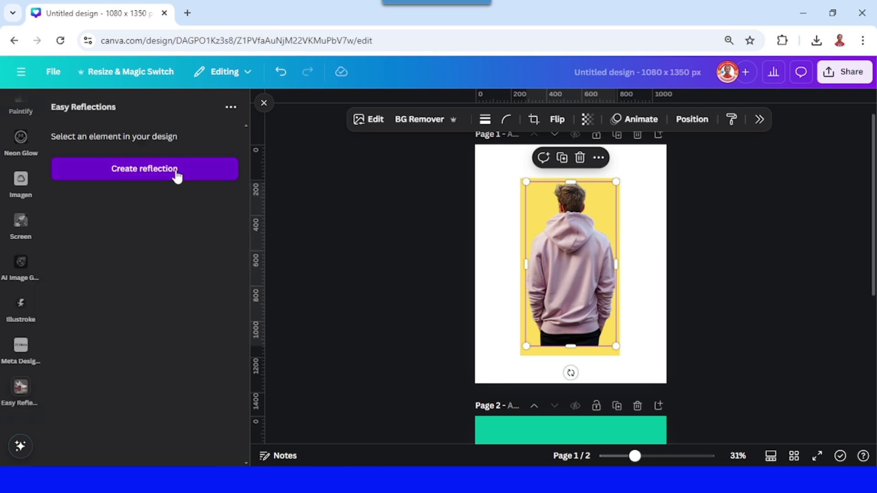
- Create an Above reflection with offset and opacity 100 and add it to the design
left_click(175, 176)
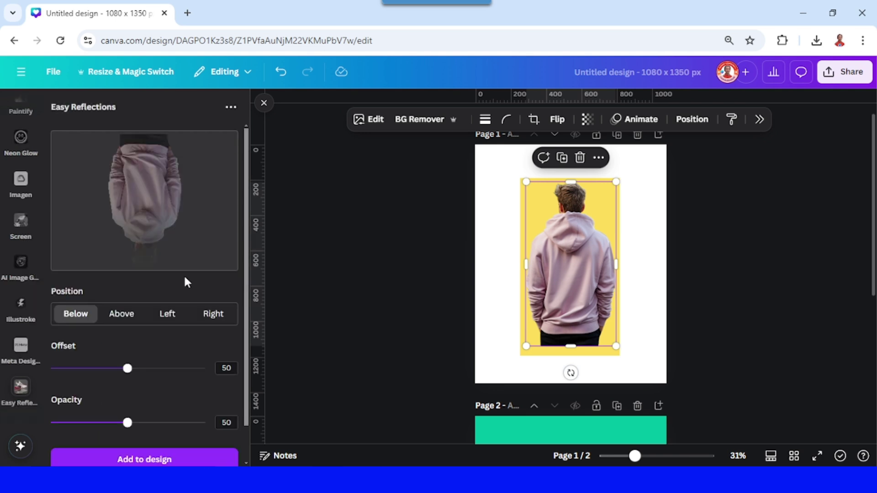
left_click(121, 314)
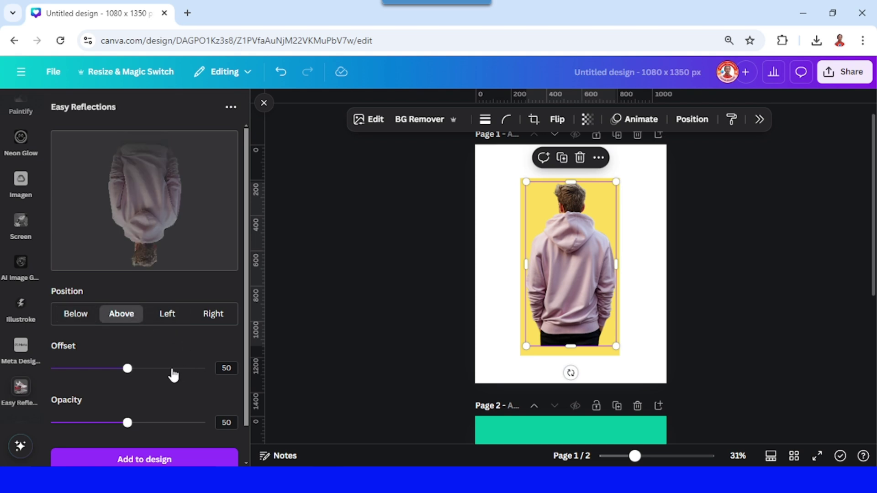
left_click_drag(130, 376, 227, 377)
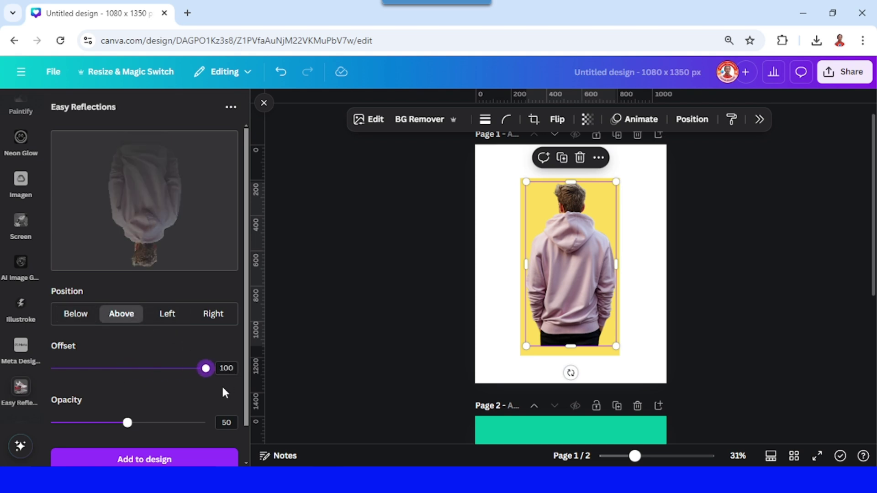
left_click_drag(201, 424, 218, 430)
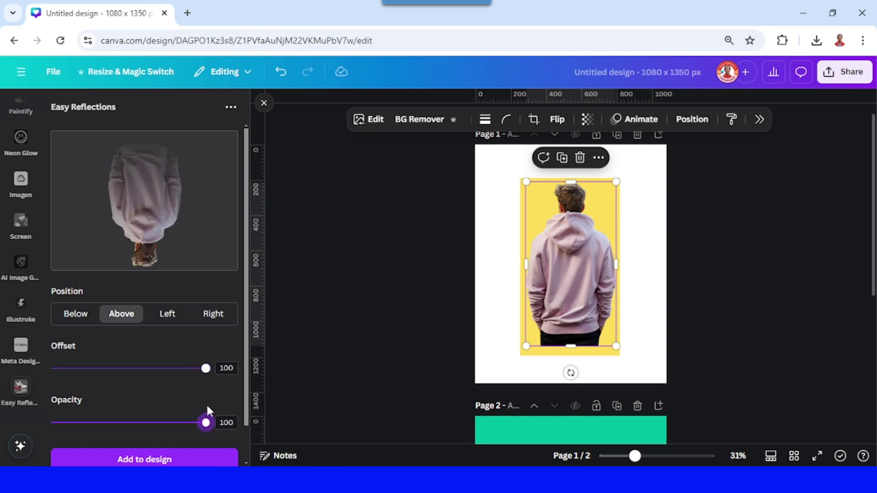
scroll(215, 398, "down", 1)
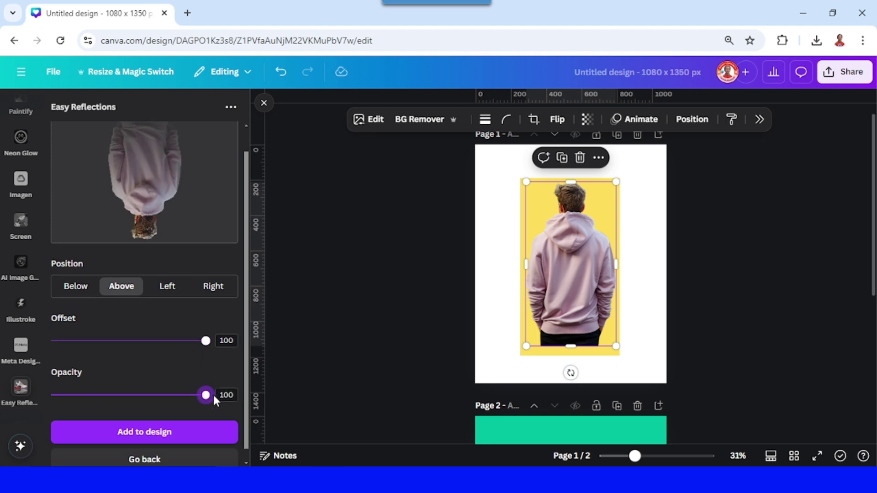
left_click(178, 427)
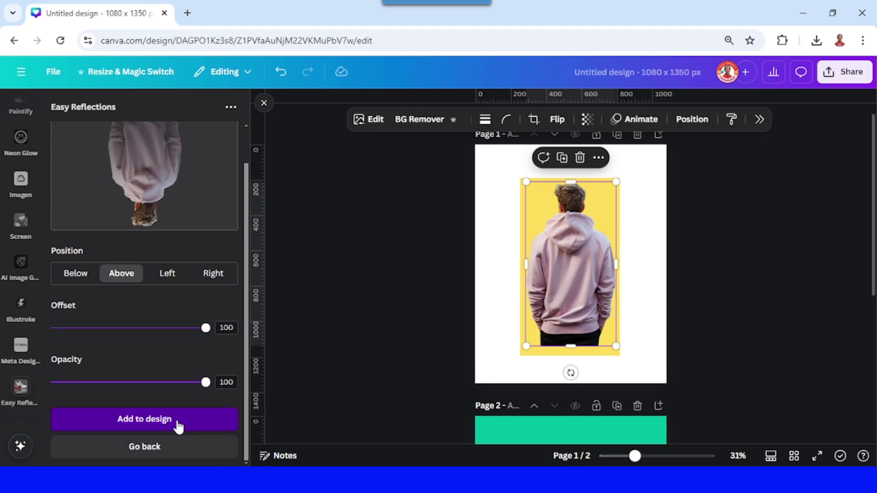
- Flip the reflection upright and enlarge it to cover the hoodie photo
left_click(552, 122)
left_click(562, 173)
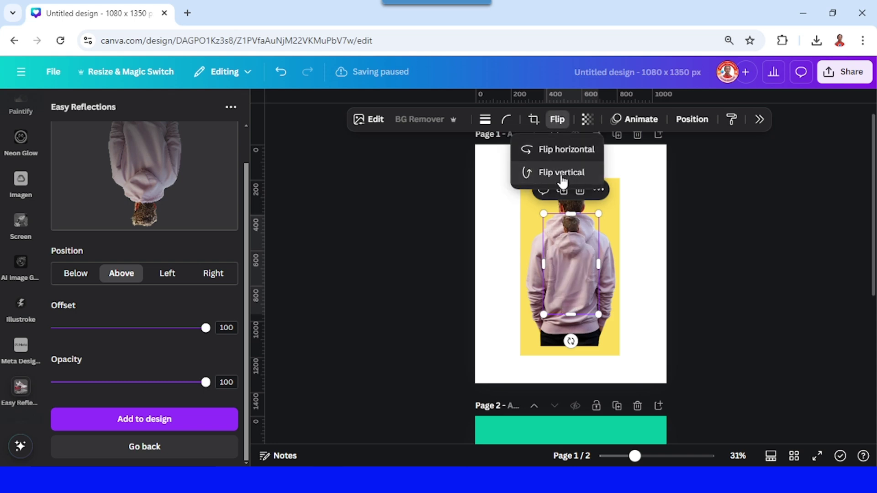
left_click_drag(598, 315, 616, 347)
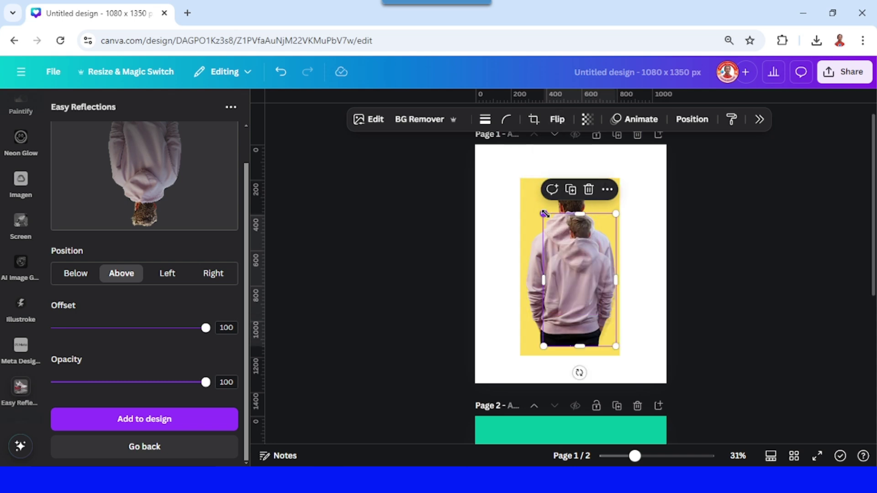
left_click_drag(542, 213, 526, 181)
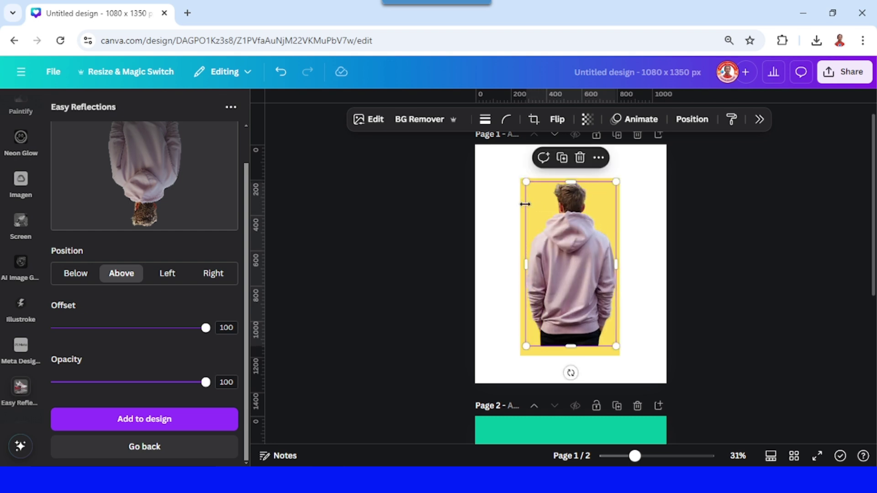
- Paste the copied hoodie photo onto Page 2, centred over the silhouette
right_click(590, 256)
left_click(633, 92)
scroll(616, 264, "down", 1)
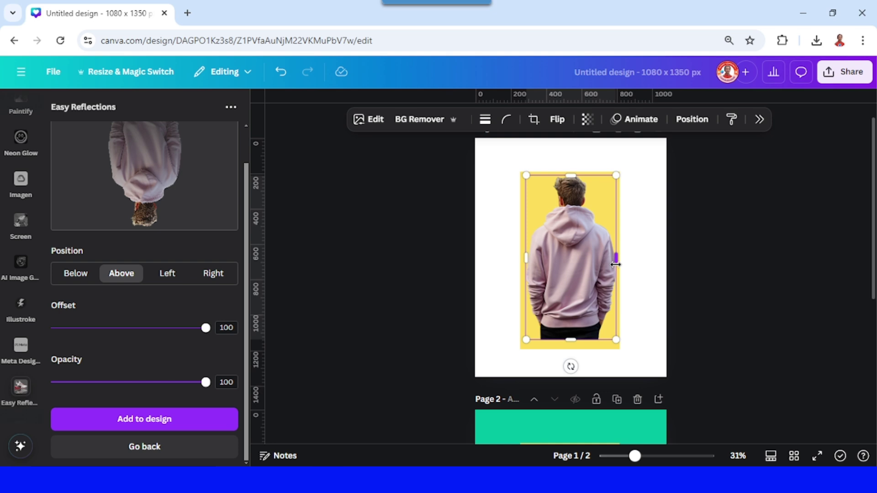
scroll(616, 264, "down", 4)
right_click(642, 310)
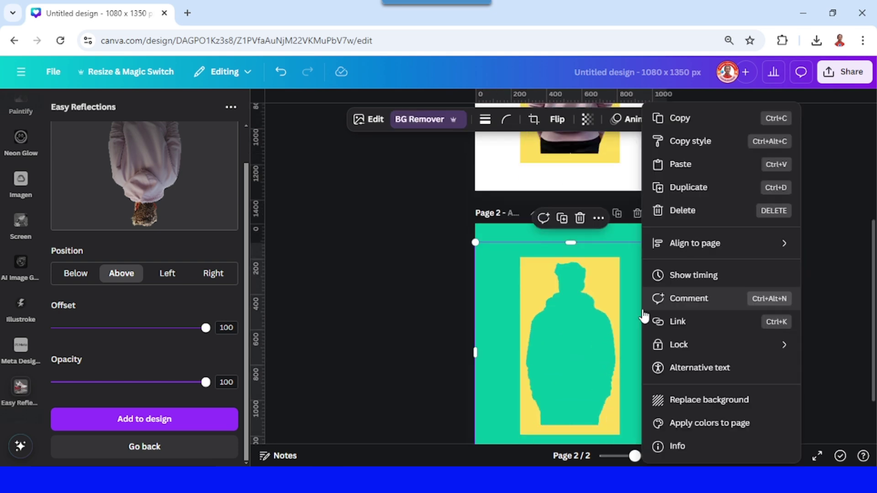
left_click(684, 163)
left_click_drag(590, 353, 588, 351)
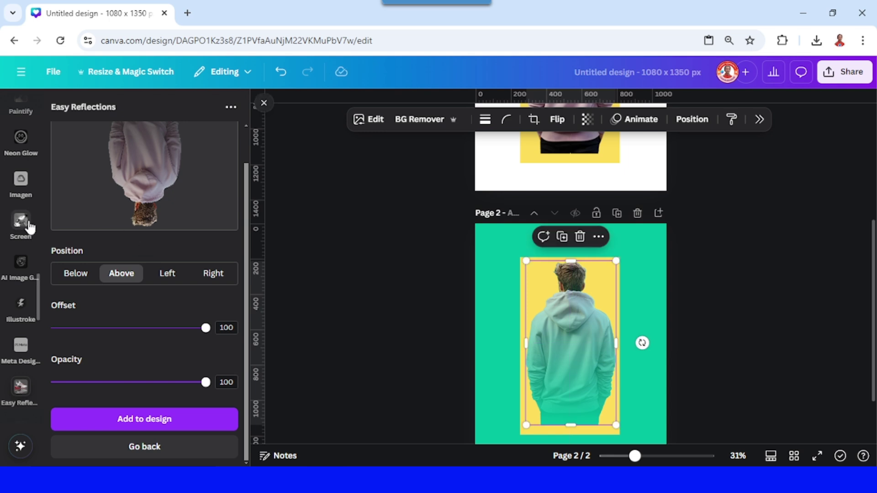
scroll(18, 231, "up", 10)
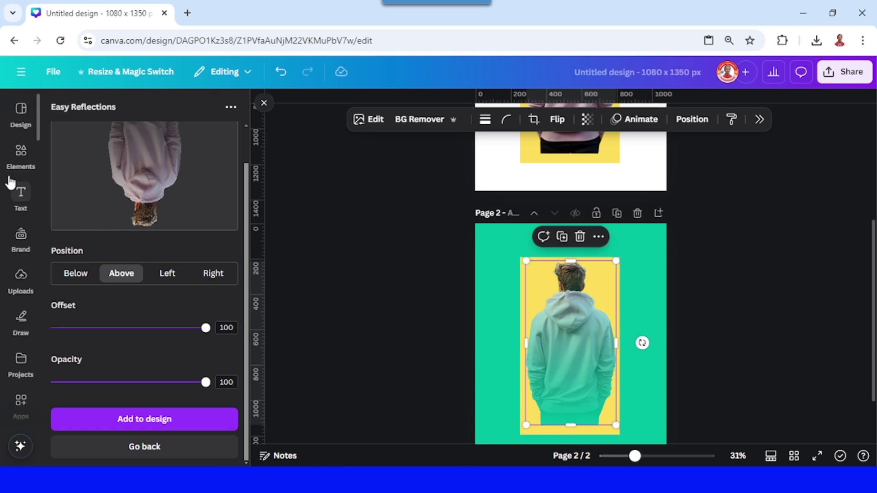
- Add the City night photo and resize it to about 507 × 951 over the yellow panel
left_click(20, 153)
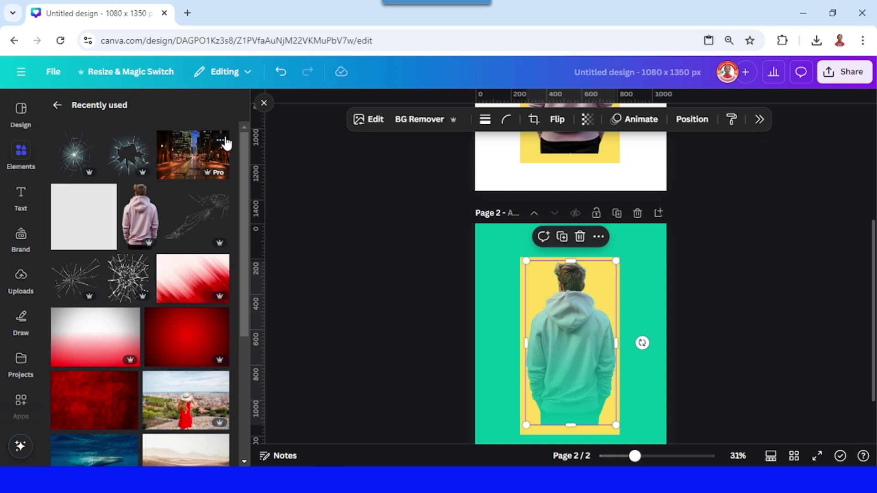
left_click(221, 140)
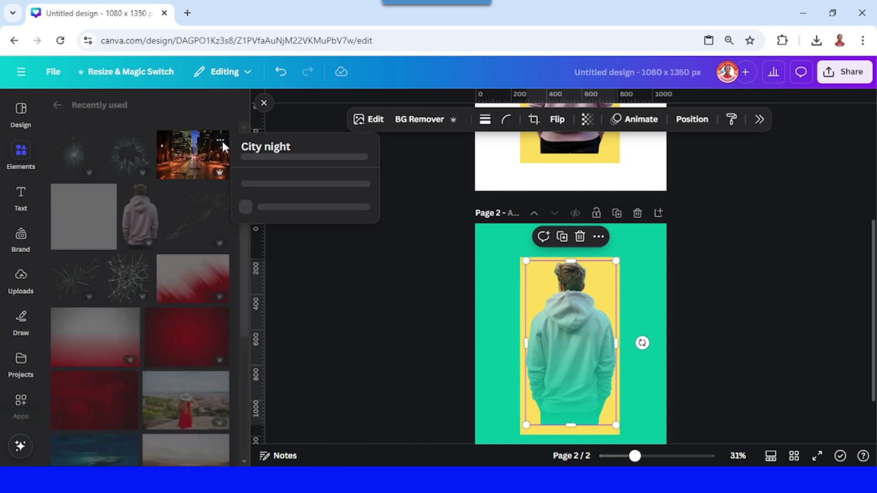
left_click(194, 157)
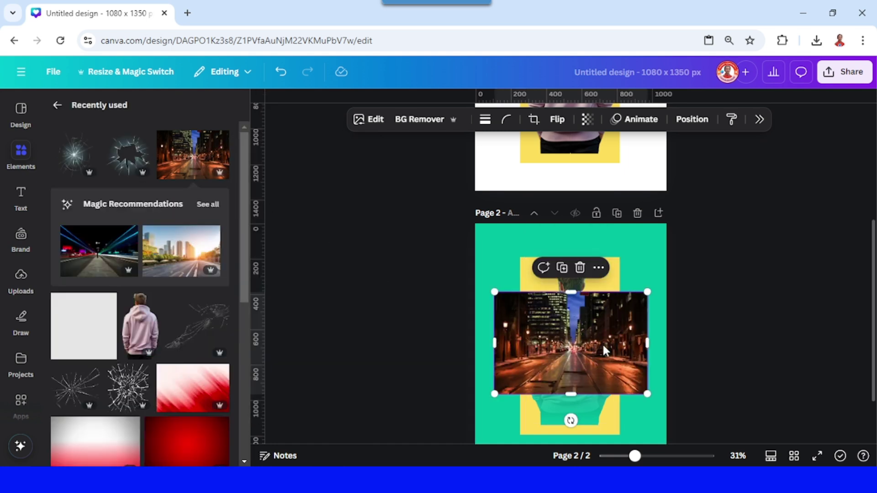
left_click_drag(602, 344, 601, 317)
left_click_drag(572, 363, 575, 429)
left_click_drag(649, 345, 619, 349)
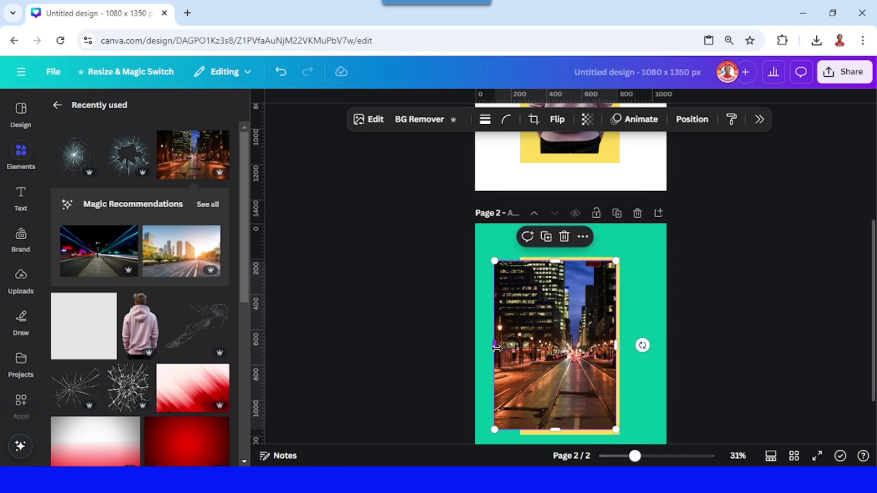
left_click_drag(497, 348, 527, 354)
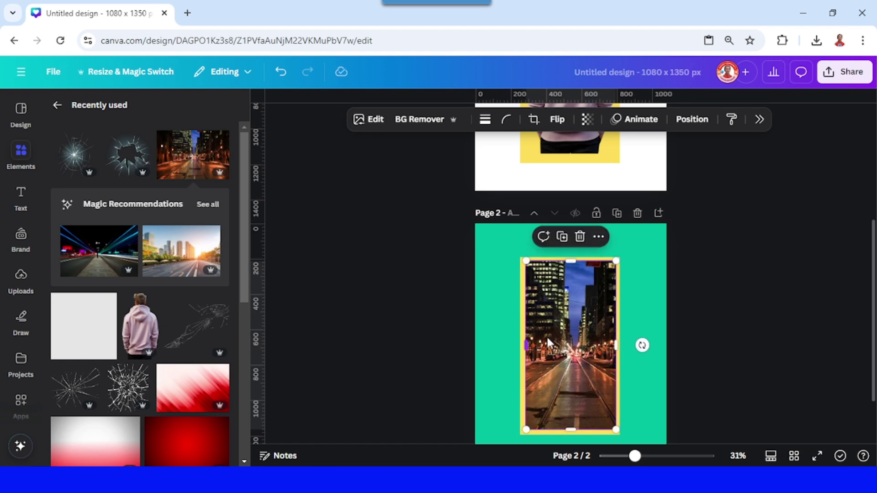
- Send the city photo behind the man and make Page 2's background yellow
right_click(573, 312)
mouse_move(636, 232)
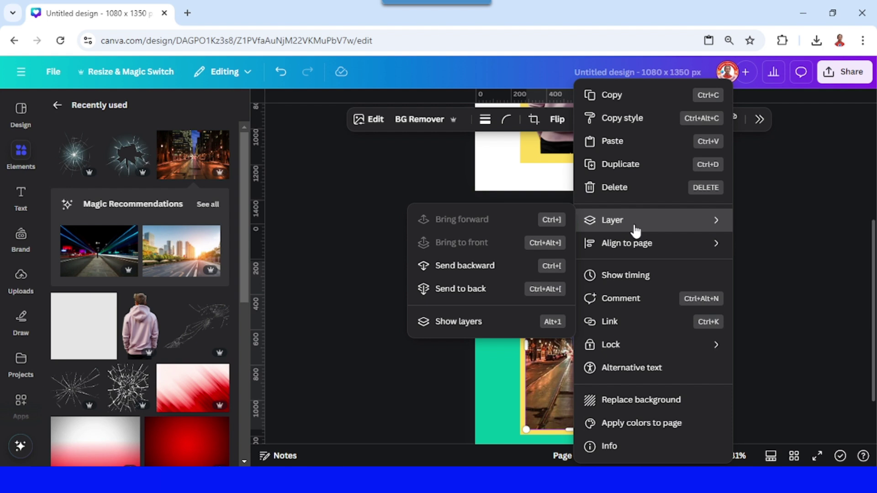
left_click(492, 294)
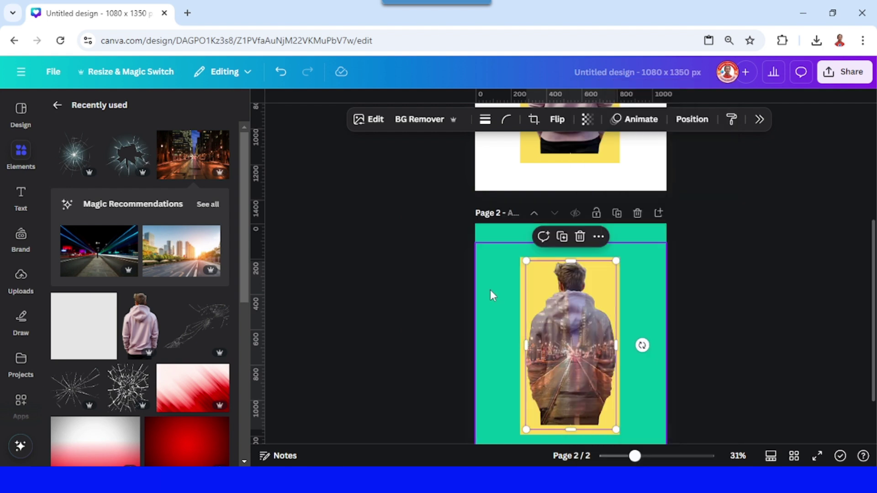
left_click(650, 231)
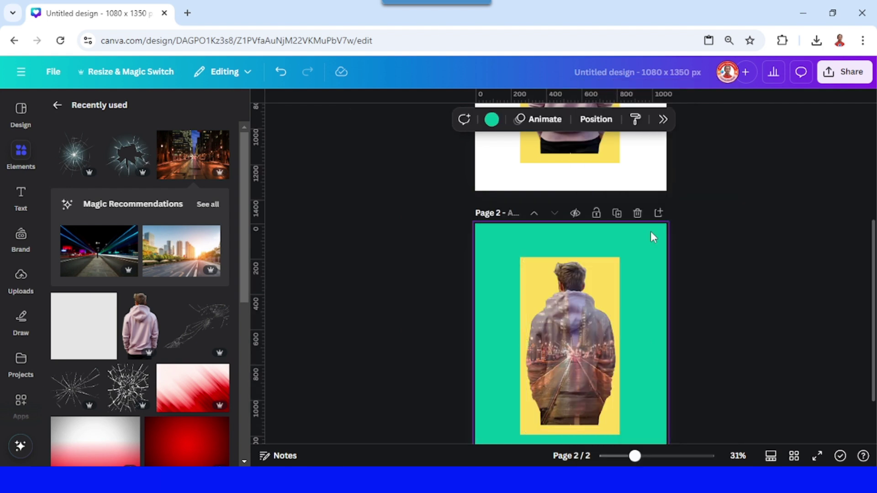
left_click(499, 124)
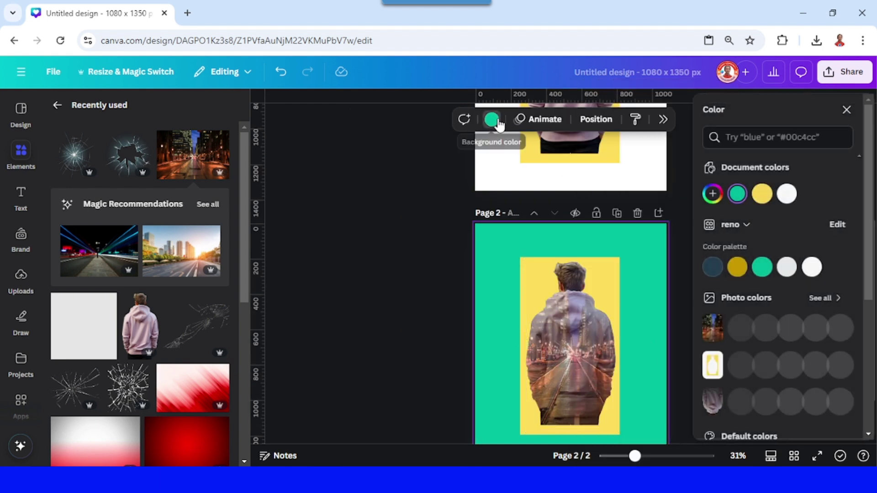
left_click(761, 196)
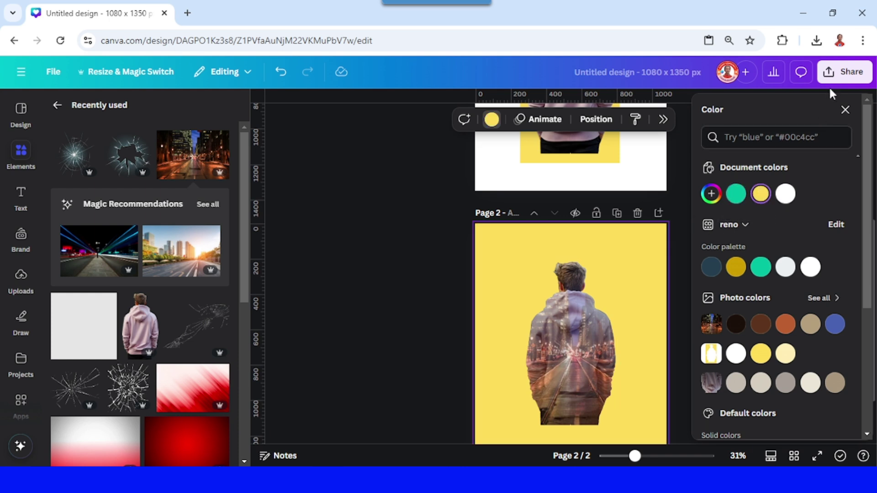
- Download only Page 2 as a PNG and add a new blank Page 3
left_click(847, 73)
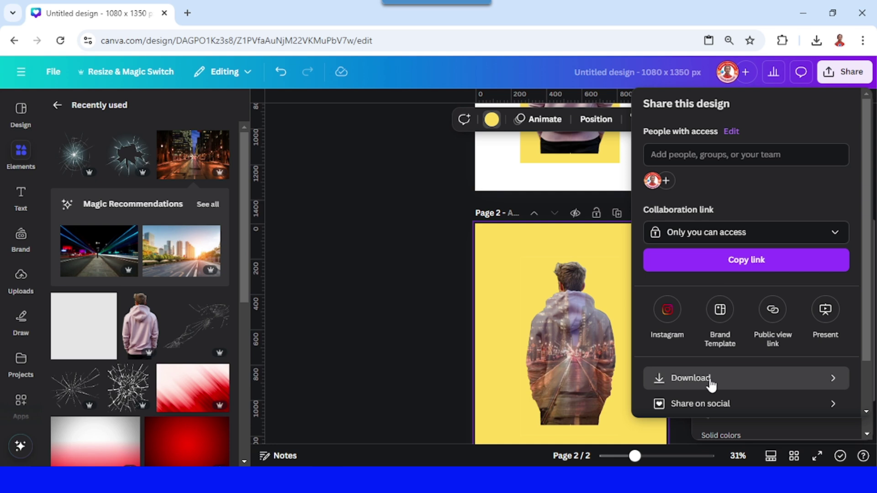
left_click(733, 379)
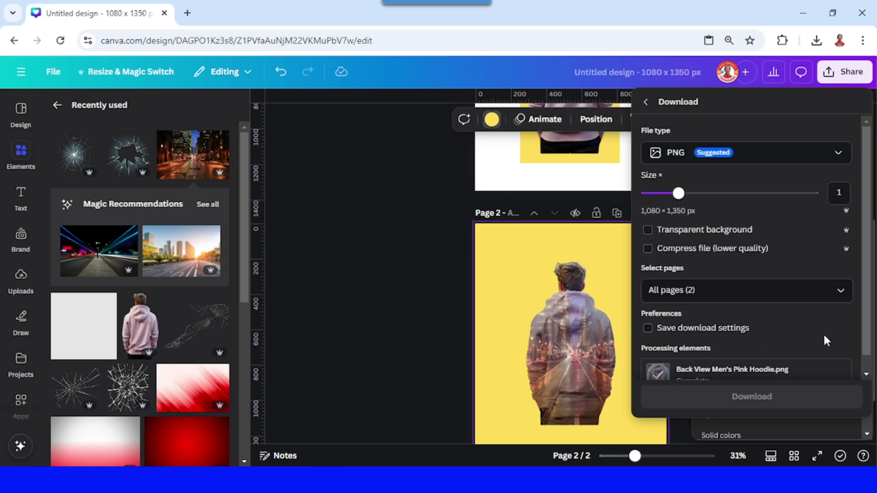
left_click(850, 293)
left_click(852, 357)
left_click(771, 433)
left_click(749, 327)
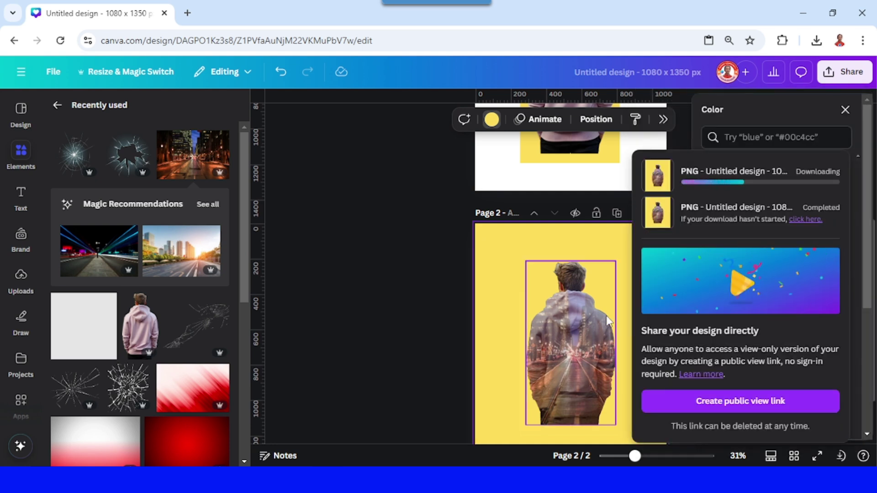
left_click(462, 313)
left_click(662, 214)
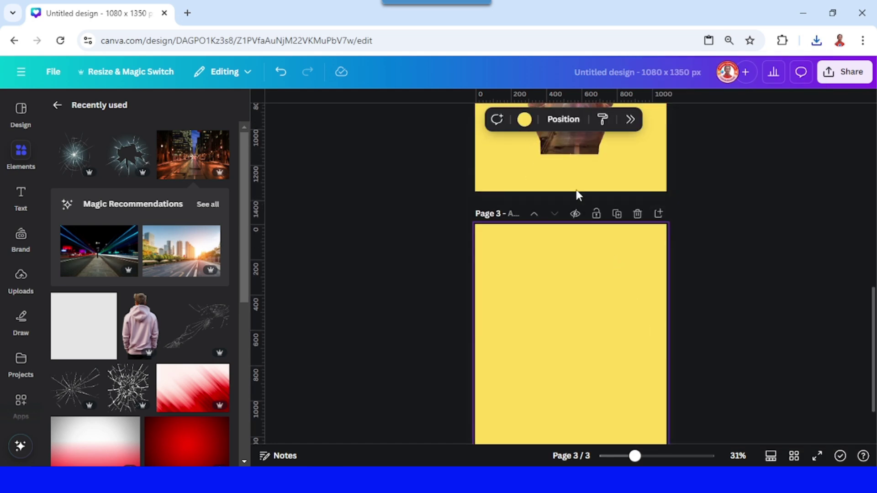
- Give page 3 a yellow-to-orange gradient background and drop the downloaded Page 2 PNG onto it
left_click(524, 120)
scroll(757, 338, "down", 5)
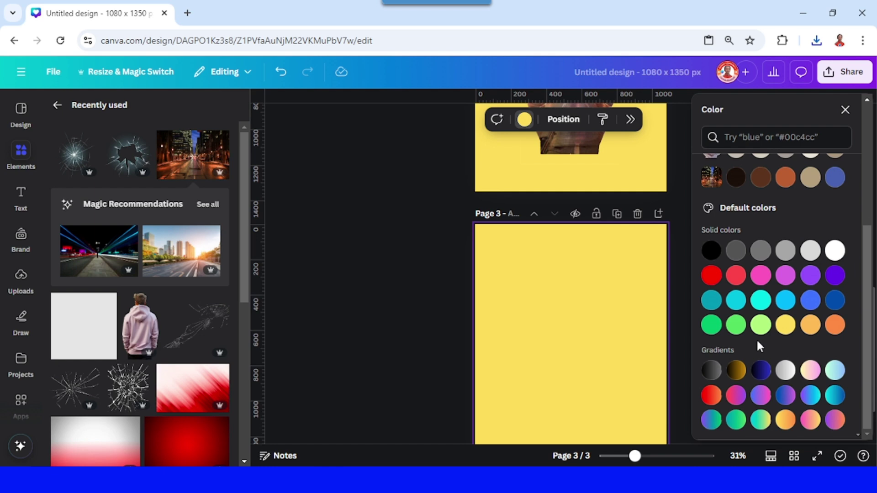
left_click(786, 420)
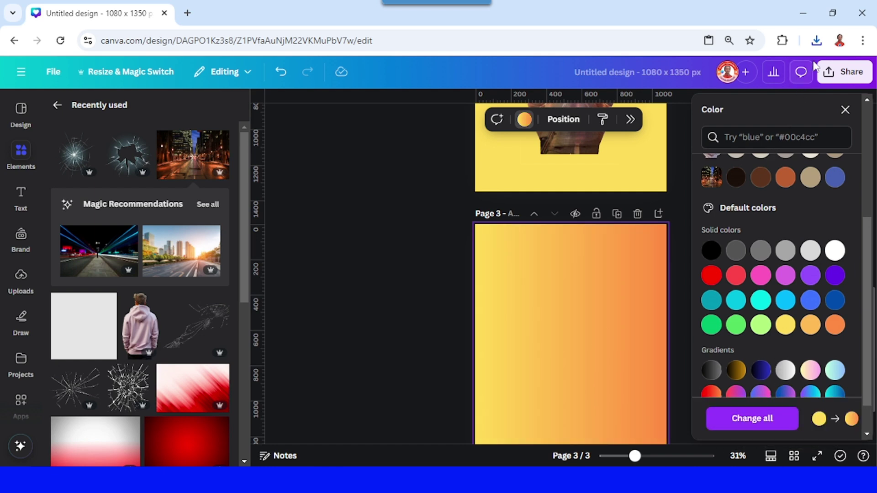
left_click(817, 41)
left_click_drag(716, 115, 582, 313)
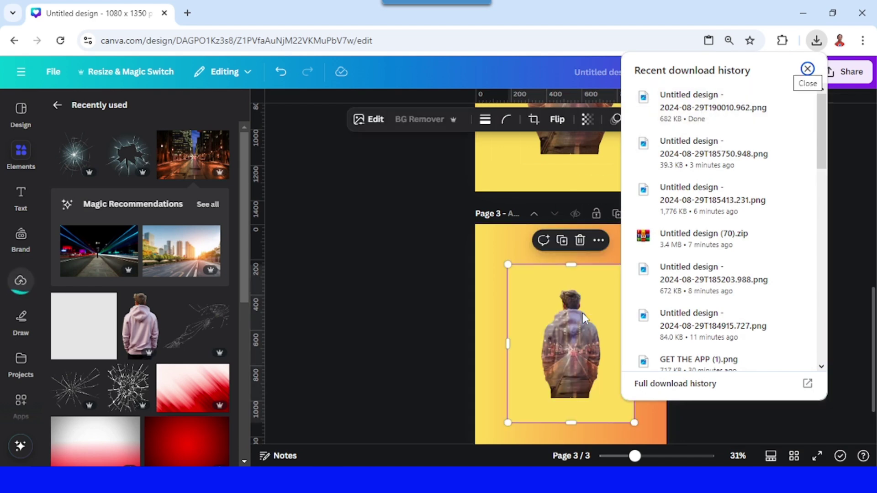
- Remove the placed image's yellow background, trim its bottom edge, and enlarge the man cut-out toward the lower right
left_click(421, 119)
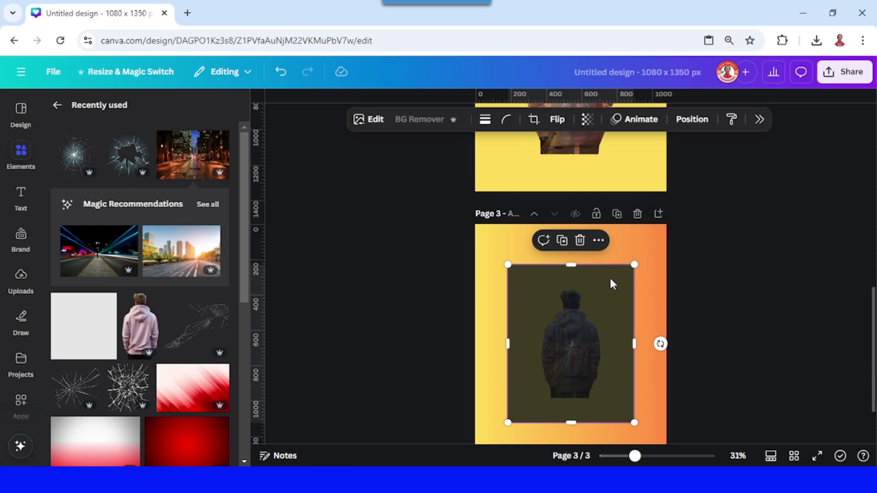
left_click_drag(572, 422, 571, 398)
left_click_drag(647, 418, 676, 454)
scroll(624, 356, "down", 3)
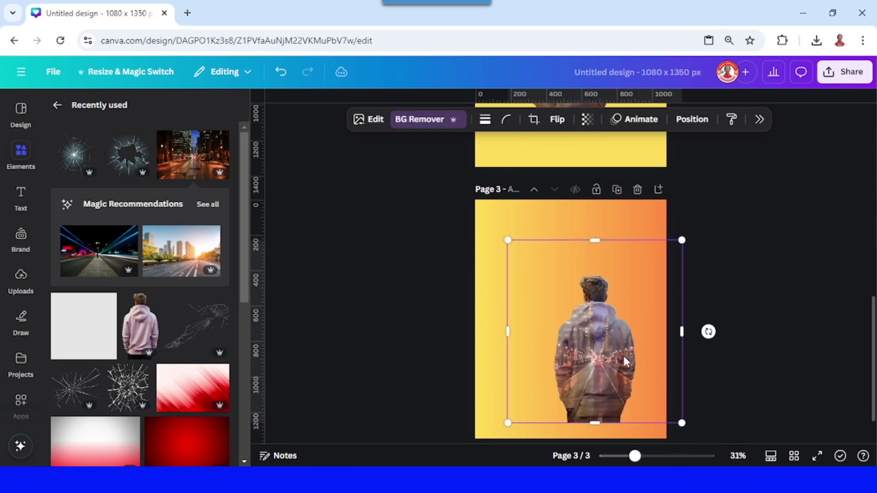
left_click_drag(610, 338, 583, 355)
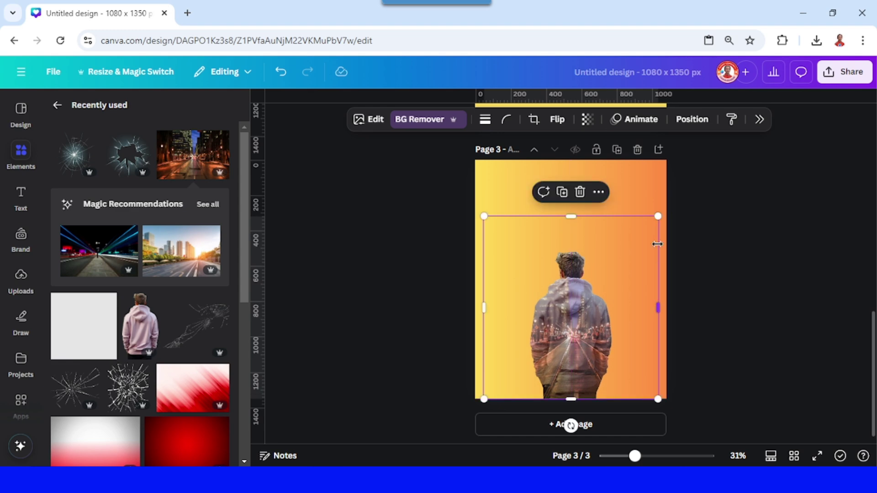